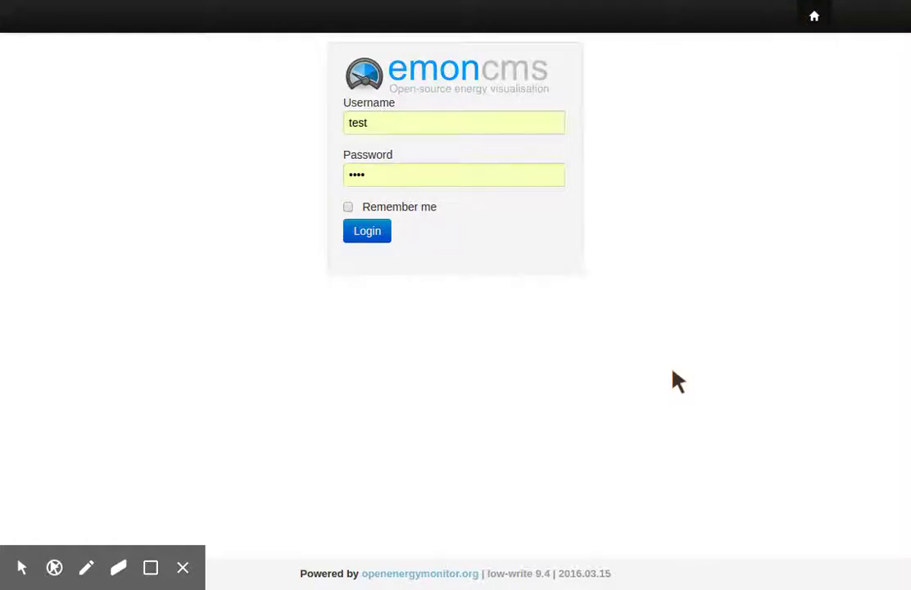
# Log in to the Emoncms account, landing on the Feeds page with no feeds yet
pyautogui.click(376, 238)
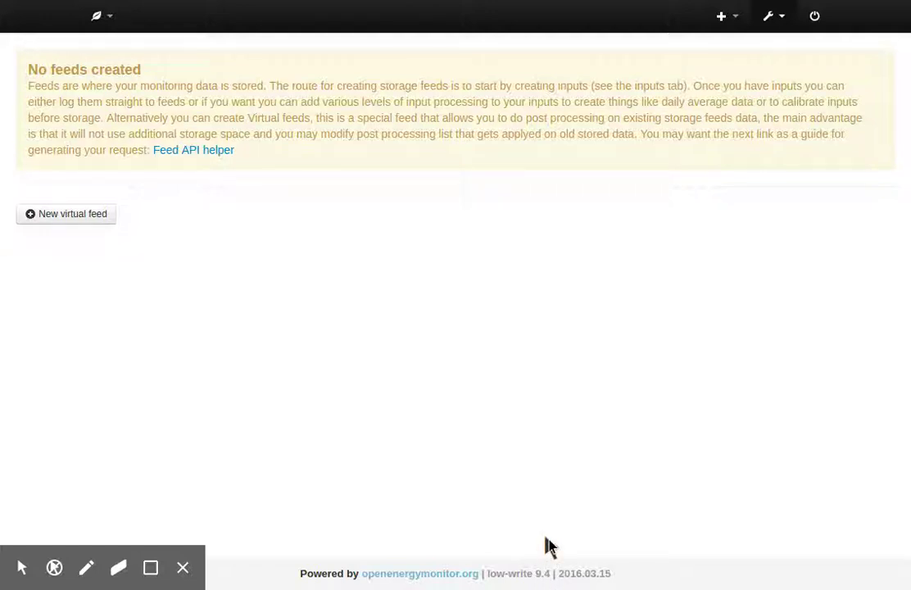
pyautogui.click(777, 16)
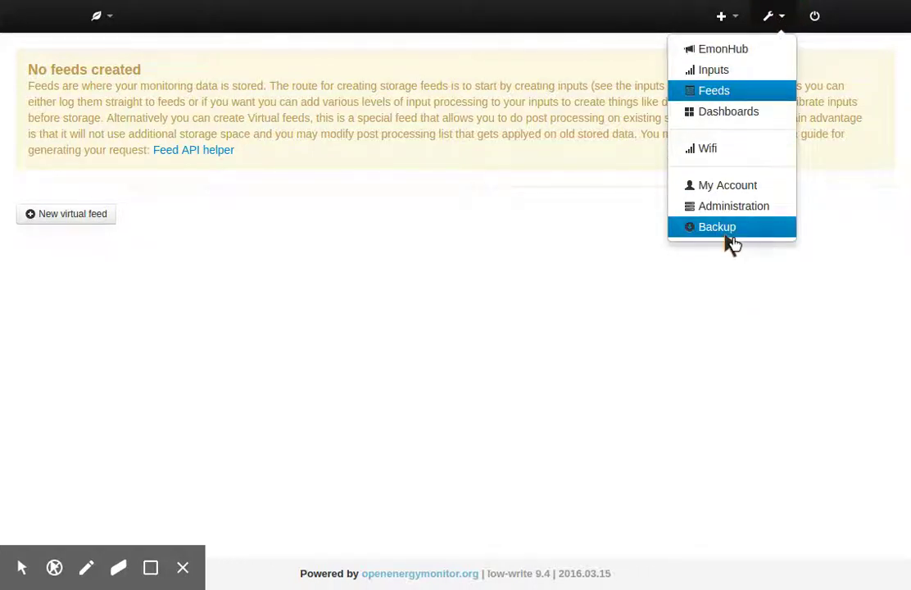
# Go to the Backup page from the setup menu and look over its Export and Import sections
pyautogui.click(725, 229)
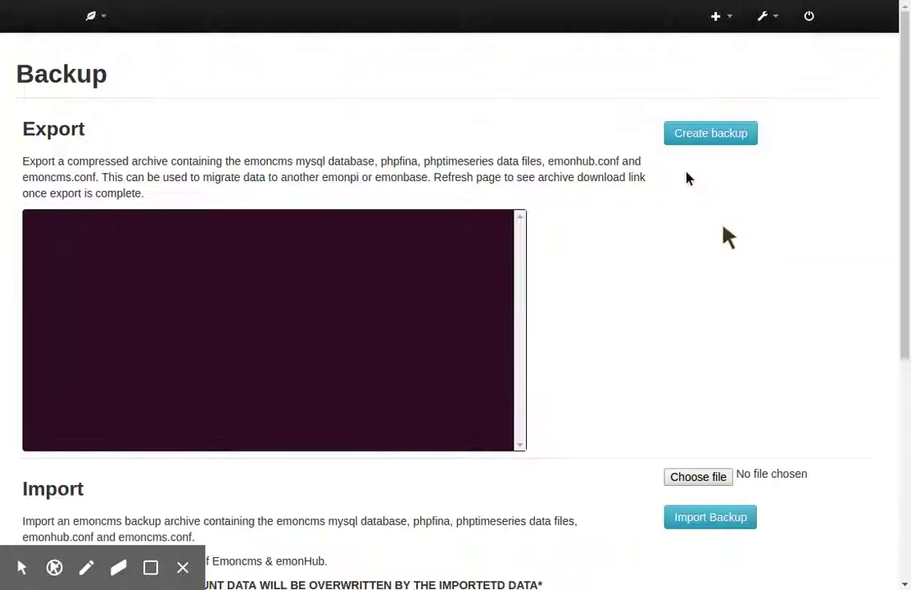
pyautogui.click(905, 162)
pyautogui.moveTo(905, 161)
pyautogui.mouseDown()
pyautogui.moveTo(906, 386)
pyautogui.moveTo(906, 171)
pyautogui.mouseUp()
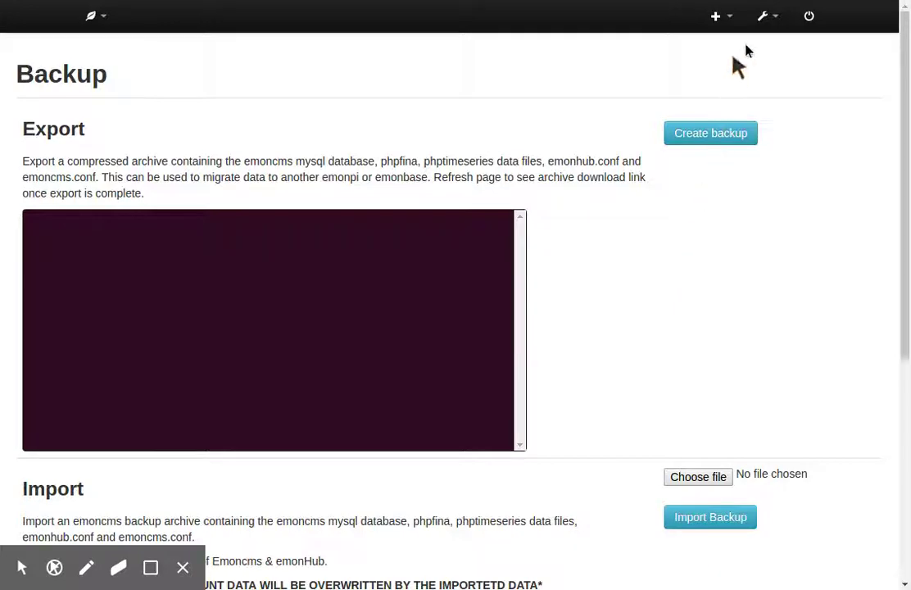
pyautogui.click(765, 16)
# Read the Administration page's emonPi update log to its finish, then return to the Backup page
pyautogui.click(721, 226)
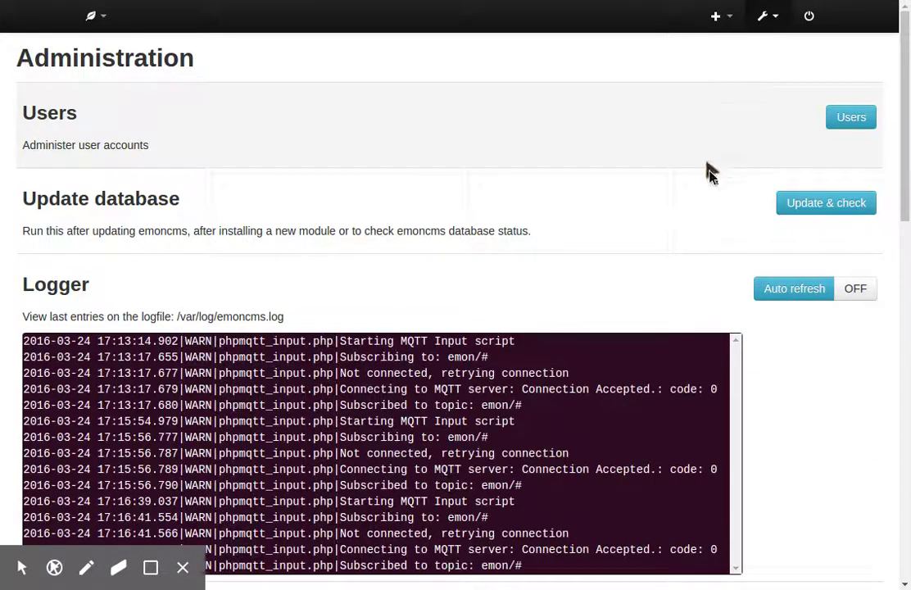
pyautogui.scroll(-5, 707, 173)
pyautogui.scroll(-2, 711, 186)
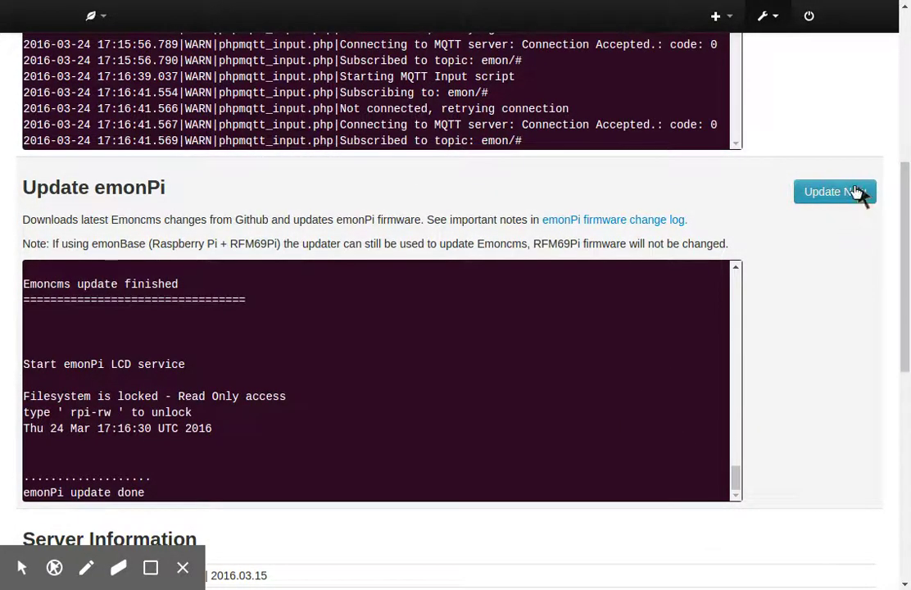
pyautogui.scroll(15, 735, 490)
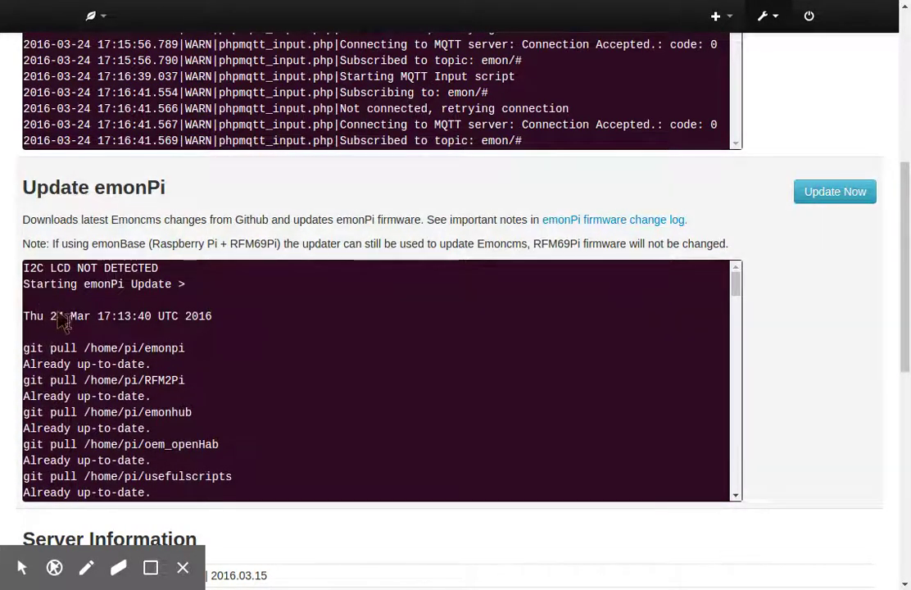
pyautogui.moveTo(734, 285); pyautogui.dragTo(736, 475)
pyautogui.click(770, 16)
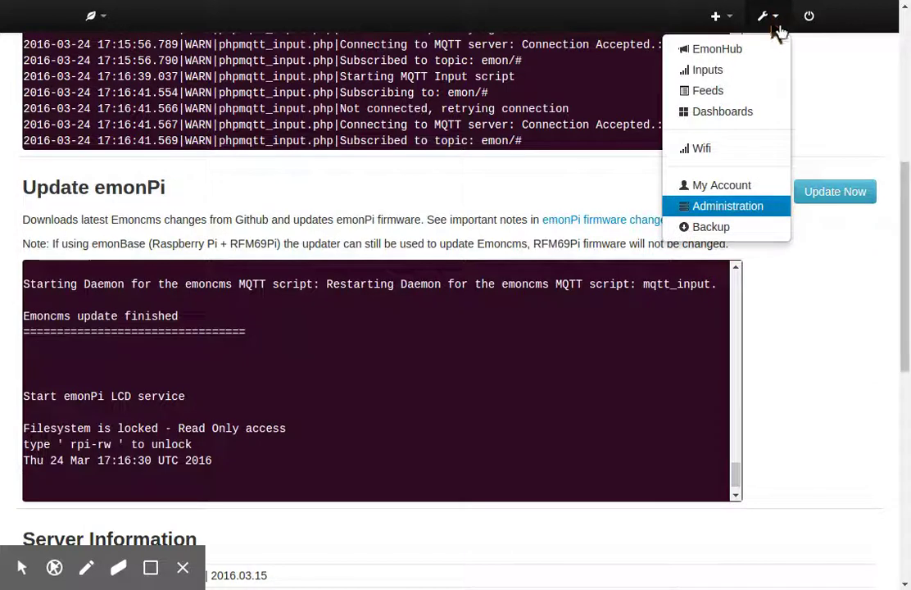
pyautogui.click(733, 232)
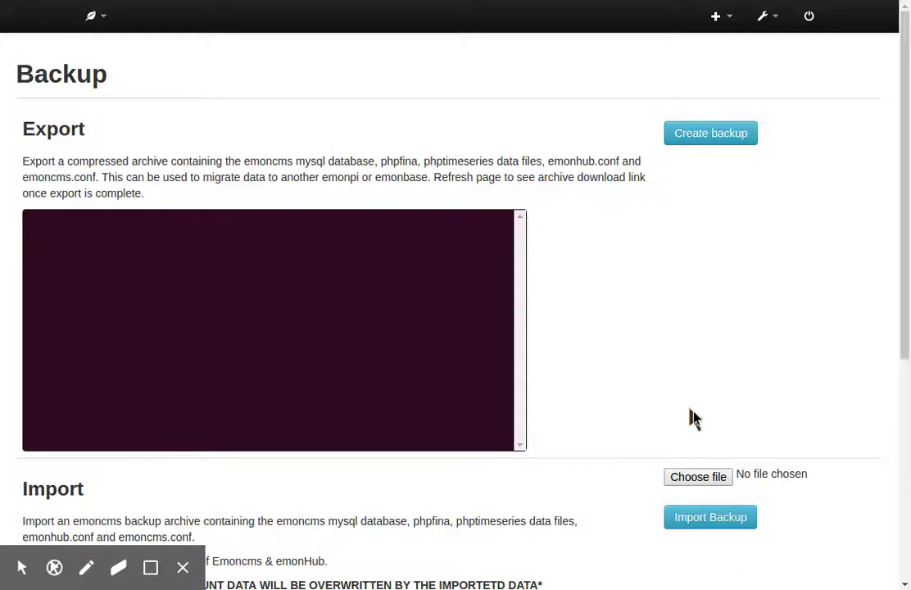
# Create a backup export, saved as emoncms-backup-2016-03-24.tar.gz in /home/pi/data
pyautogui.scroll(-1, 685, 417)
pyautogui.click(697, 92)
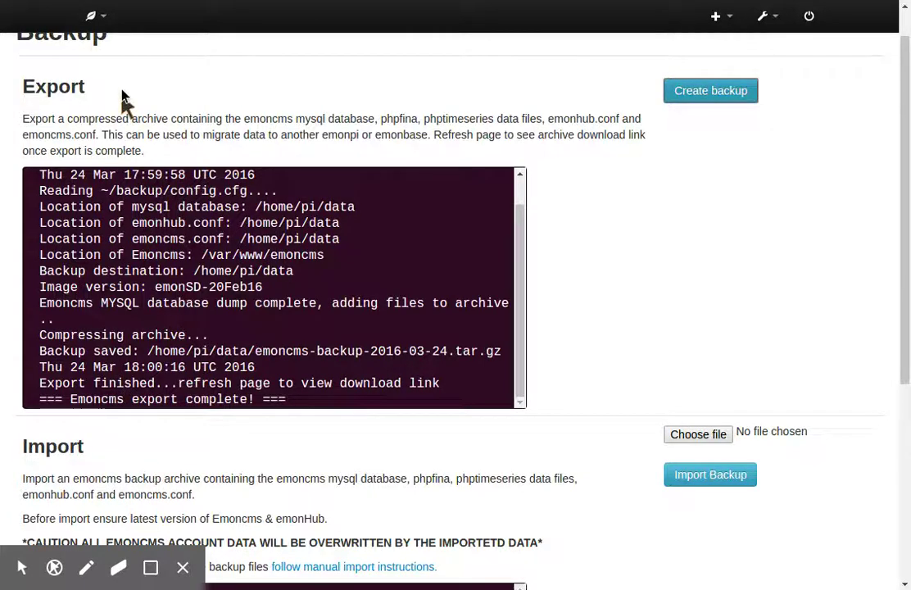
# Reload the Backup page (F5) to reveal the Download Backup link and review the Import section
pyautogui.press('F5')
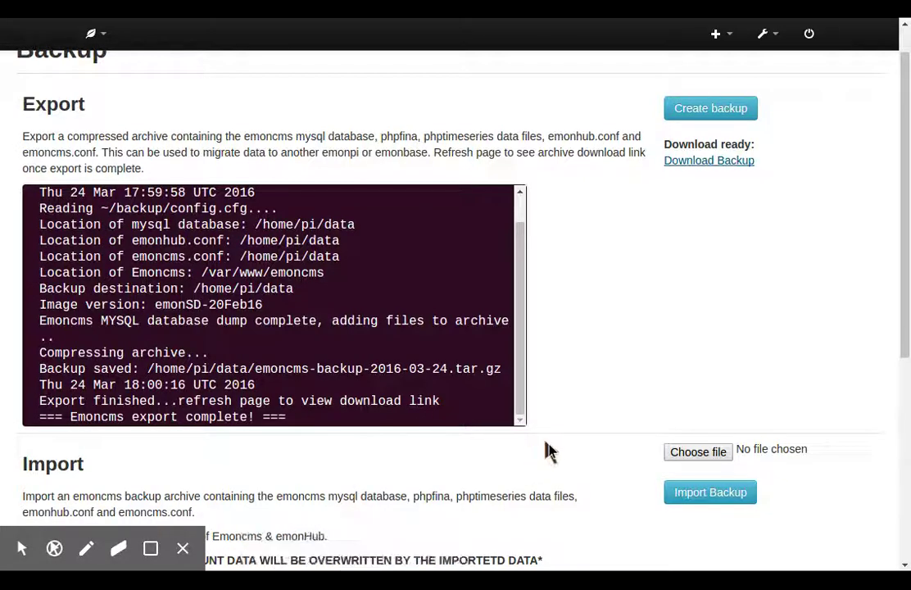
pyautogui.scroll(-2, 545, 451)
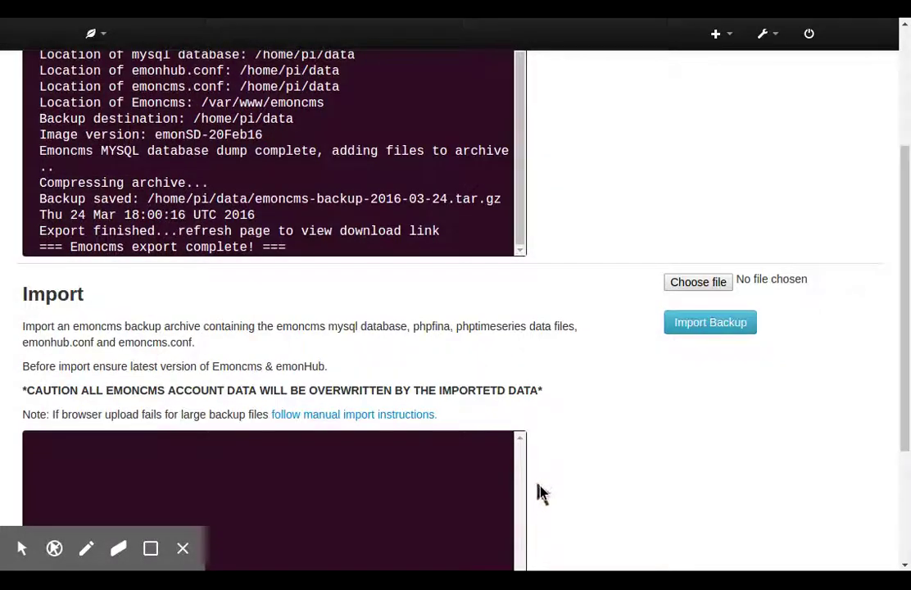
pyautogui.scroll(1, 498, 366)
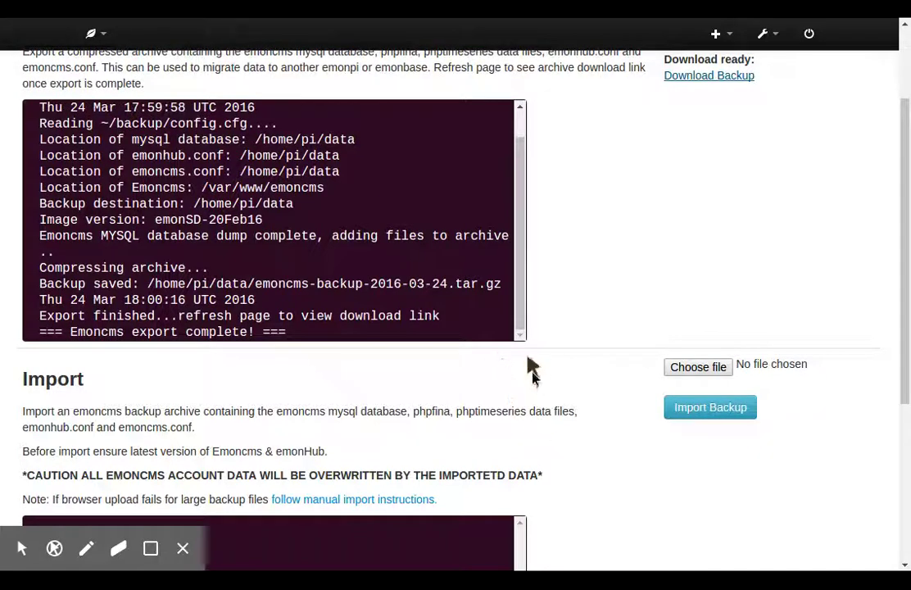
pyautogui.scroll(1, 528, 358)
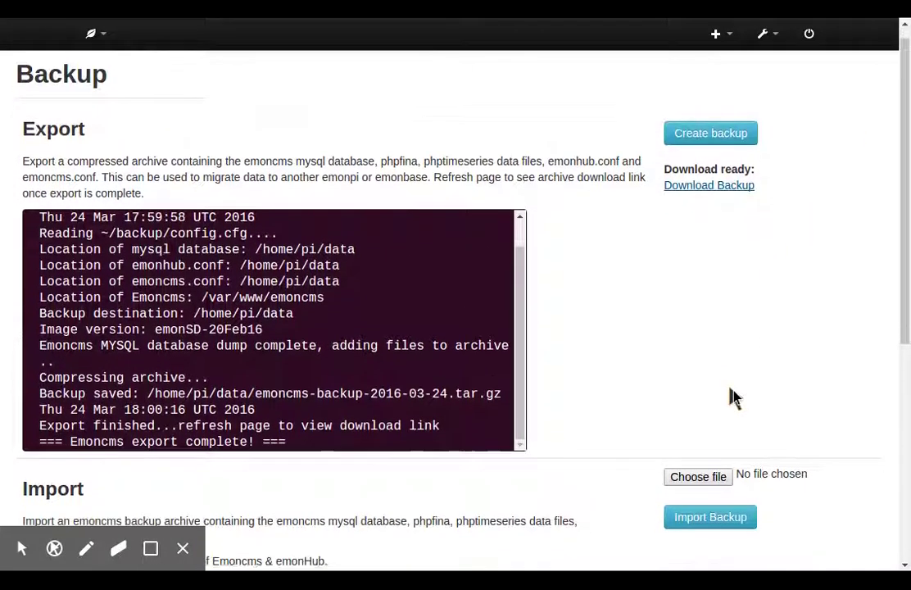
pyautogui.scroll(-1, 733, 397)
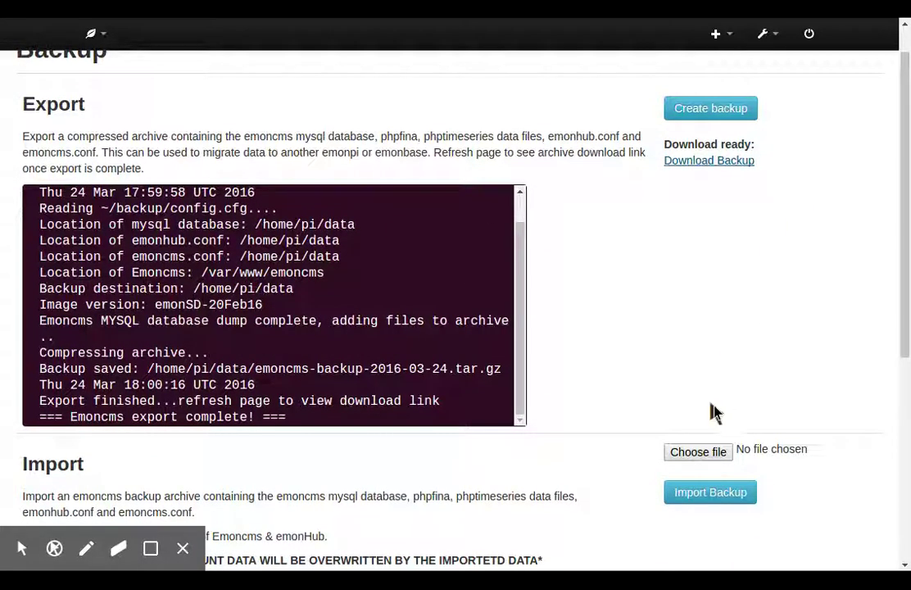
pyautogui.scroll(-1, 711, 412)
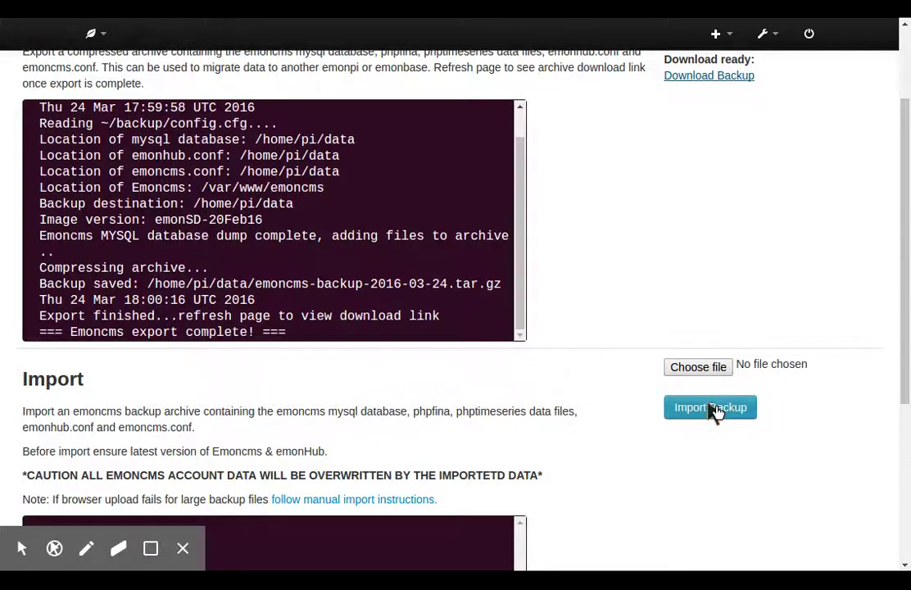
pyautogui.scroll(-2, 711, 412)
pyautogui.scroll(-1, 709, 413)
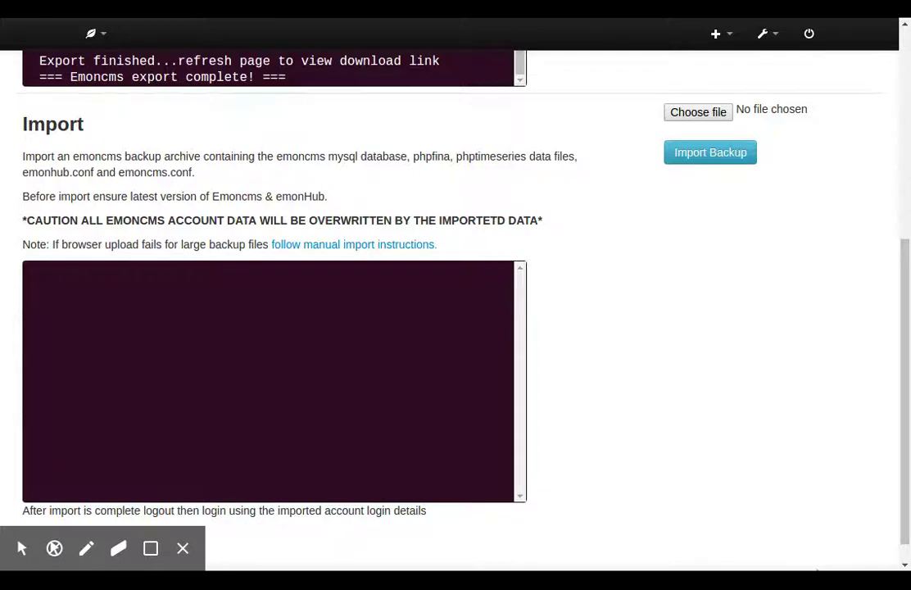
pyautogui.scroll(-1, 660, 428)
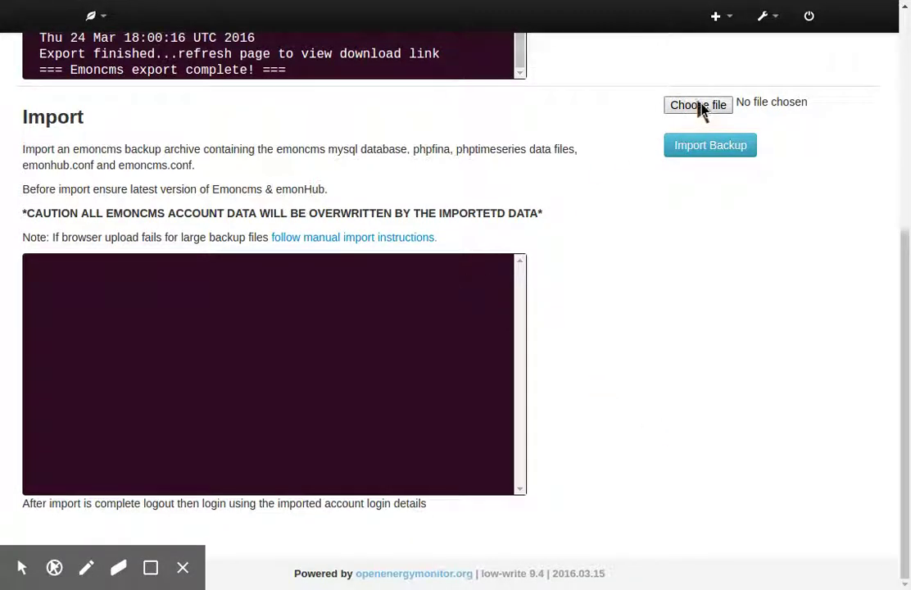
pyautogui.scroll(5, 620, 203)
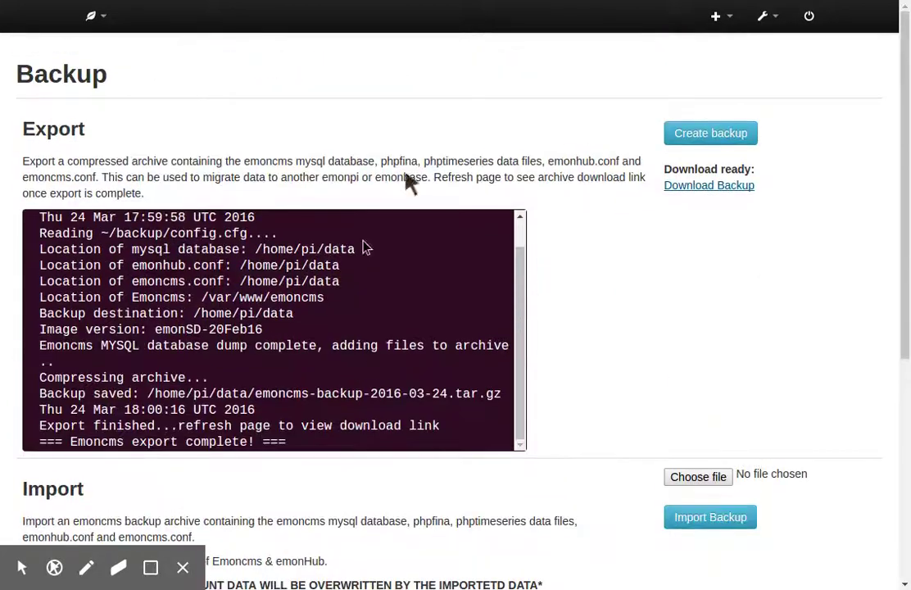
pyautogui.click(765, 18)
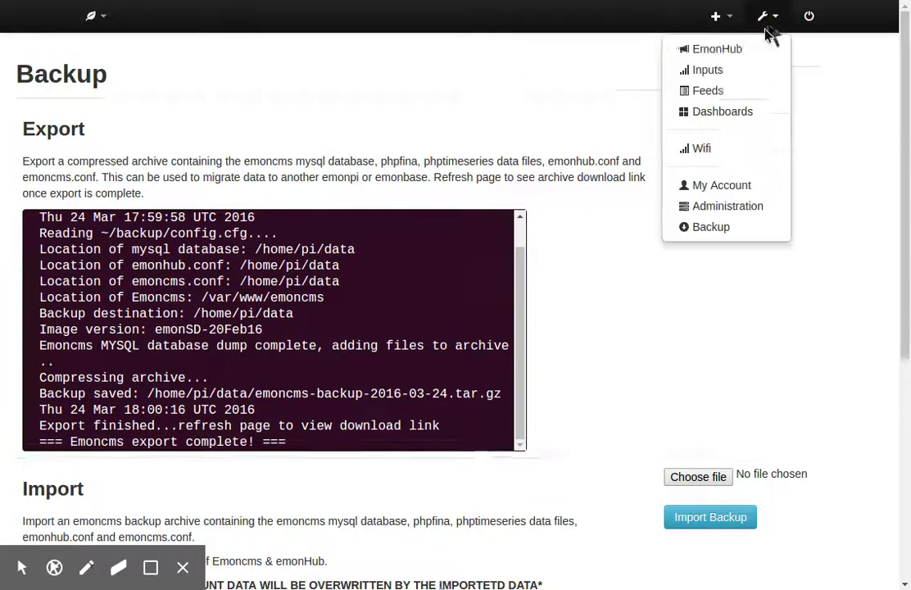
pyautogui.click(741, 91)
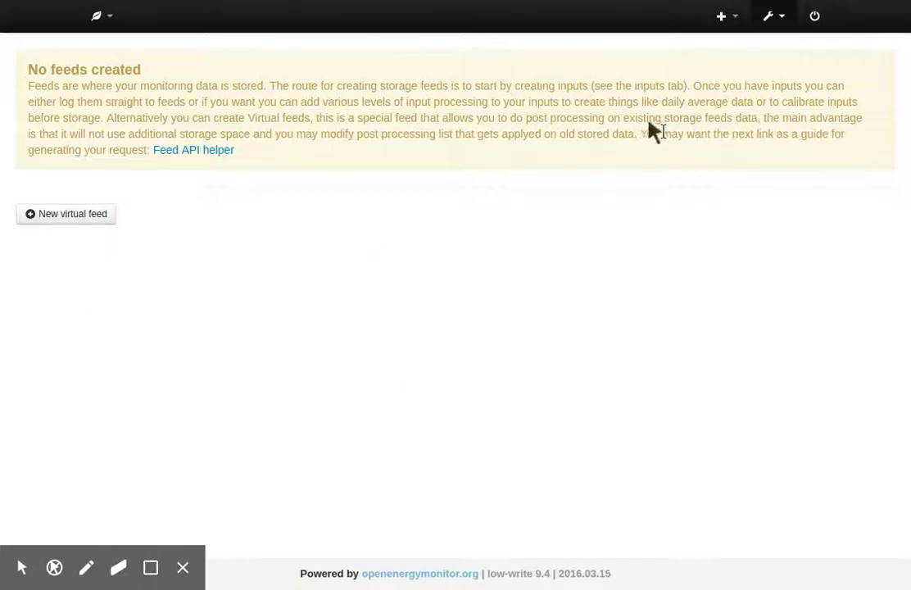
pyautogui.click(768, 18)
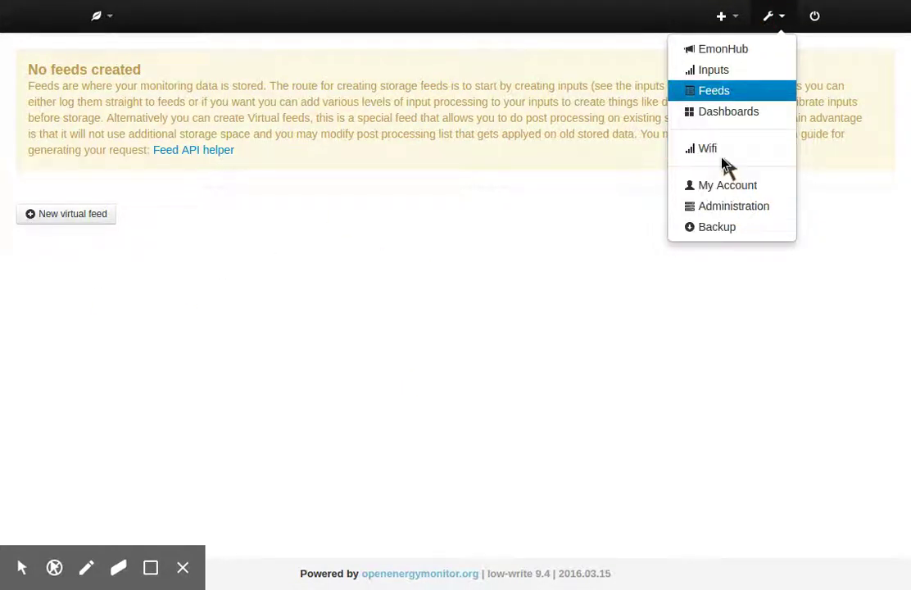
pyautogui.click(721, 228)
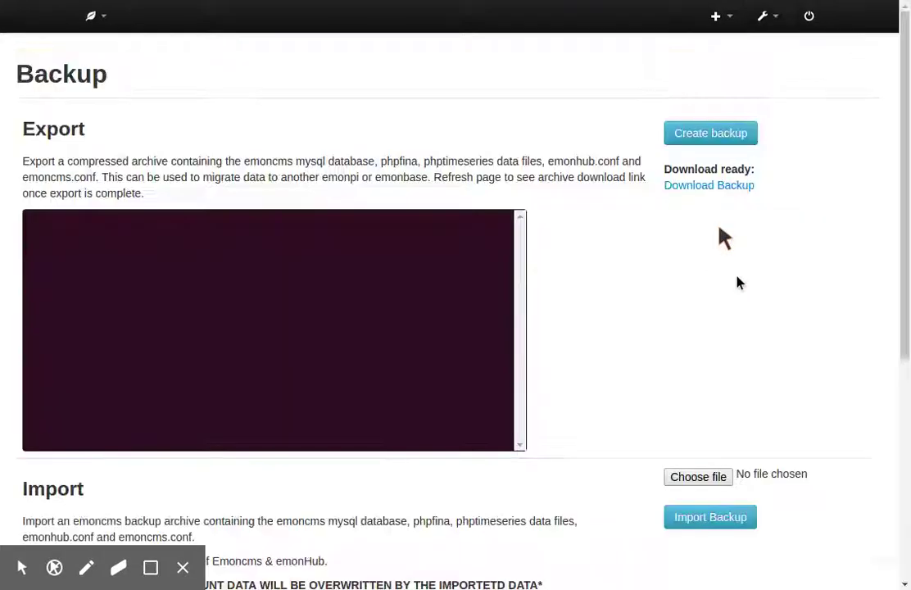
pyautogui.scroll(-4, 749, 307)
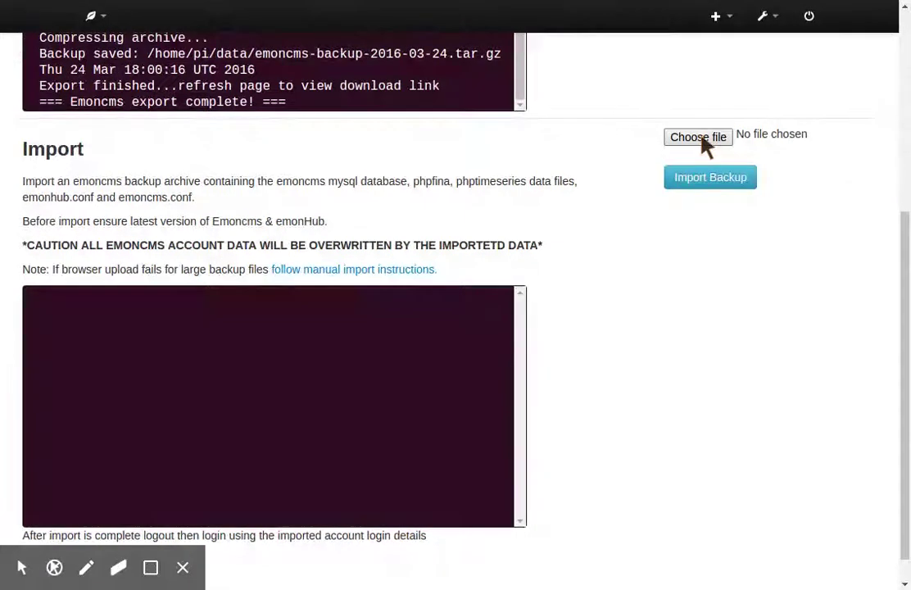
pyautogui.click(797, 502)
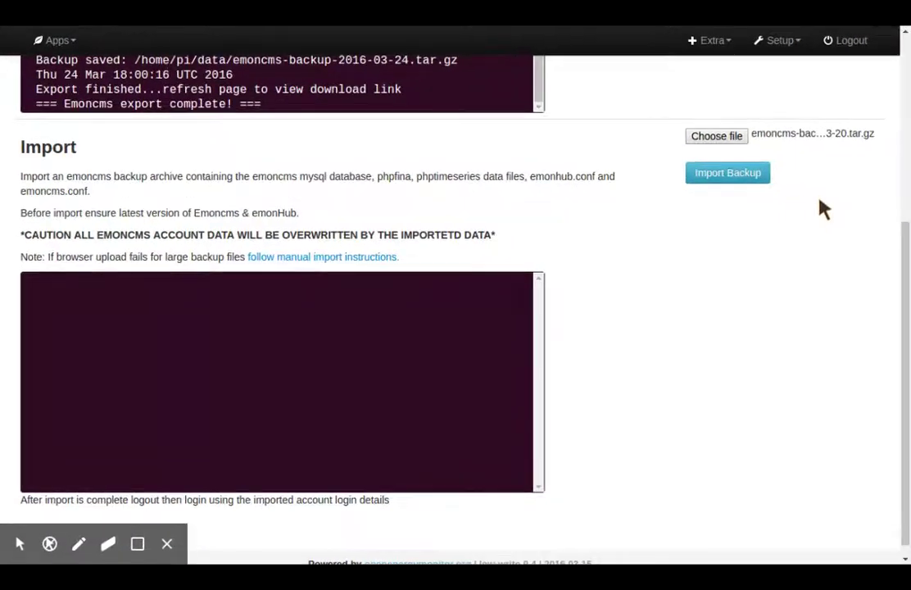
# Select the emoncms backup .tar.gz archive and start Import Backup
pyautogui.click(728, 182)
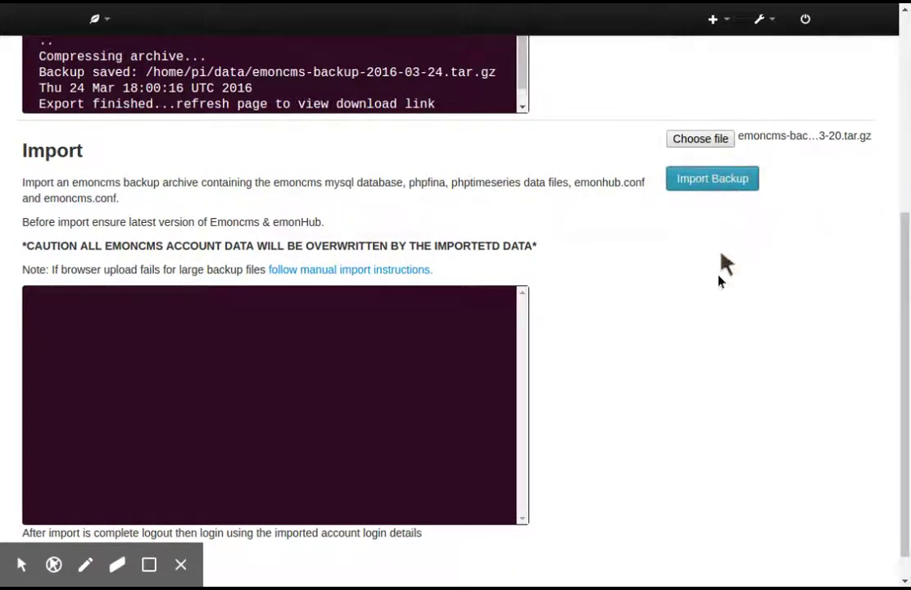
pyautogui.click(123, 565)
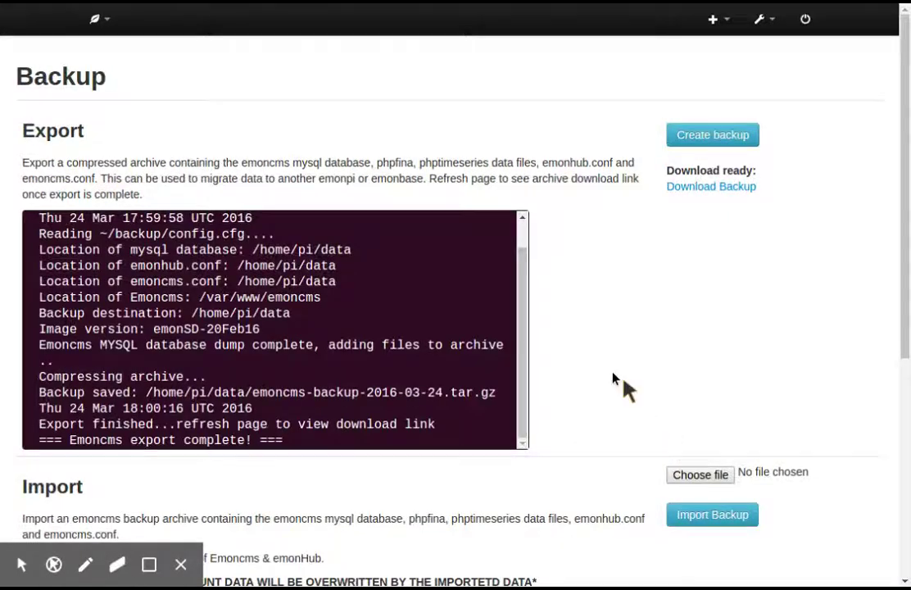
# Follow the import log through data wipe and database restore until the Emoncms import completes
pyautogui.scroll(-3, 611, 377)
pyautogui.scroll(-2, 611, 377)
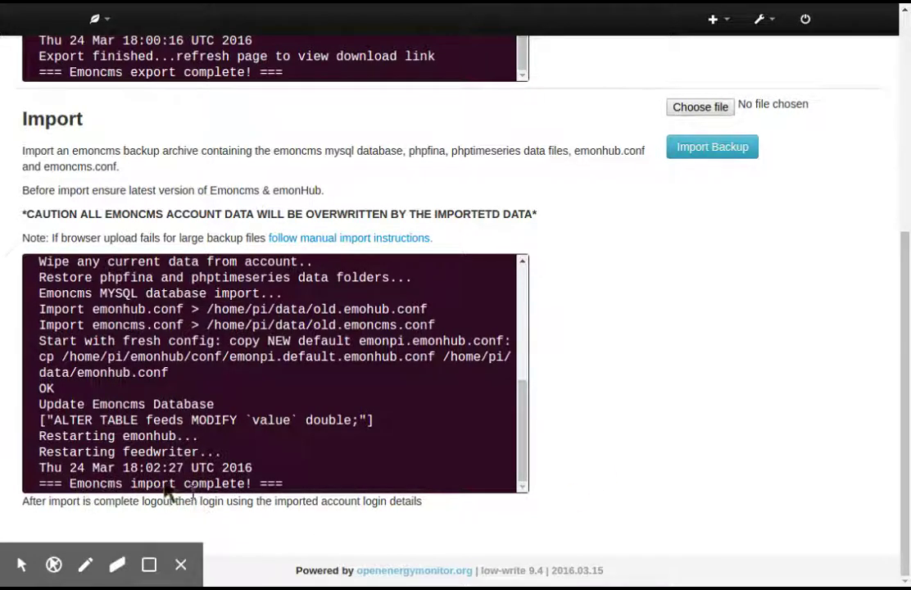
pyautogui.scroll(3, 657, 455)
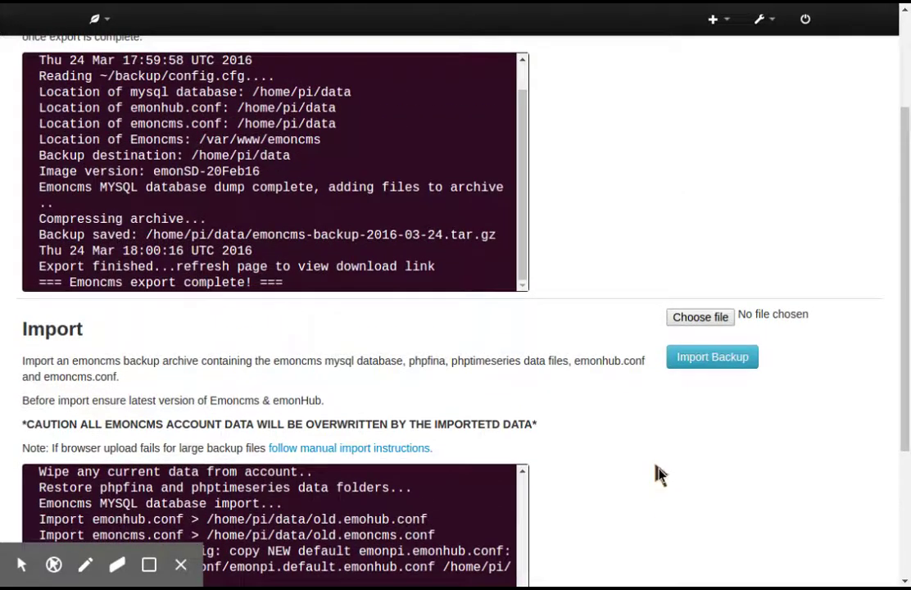
pyautogui.scroll(-3, 659, 472)
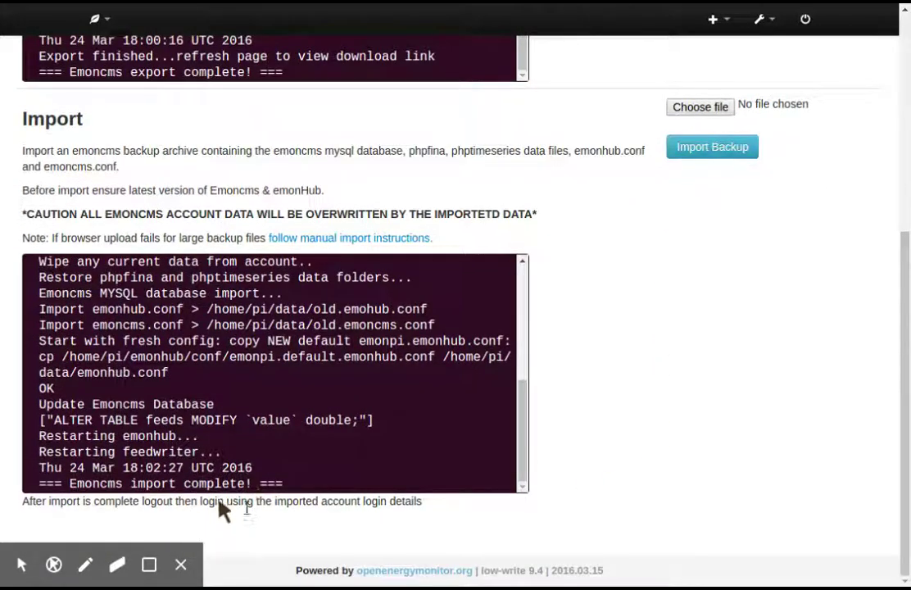
pyautogui.scroll(3, 575, 498)
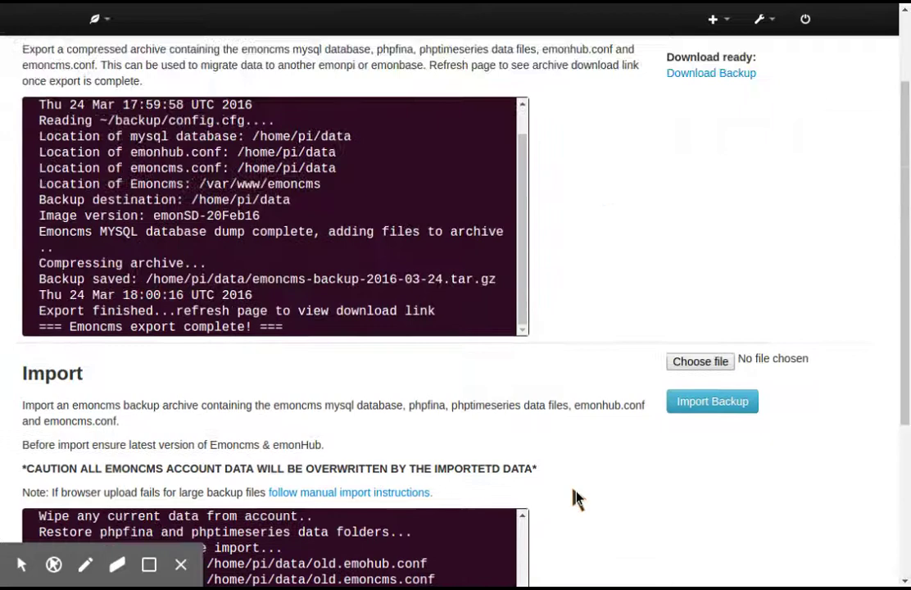
pyautogui.scroll(1, 575, 498)
pyautogui.click(762, 18)
# Graph the restored emonPi power1 feed in the Data viewer from the emonPi feed group
pyautogui.click(736, 100)
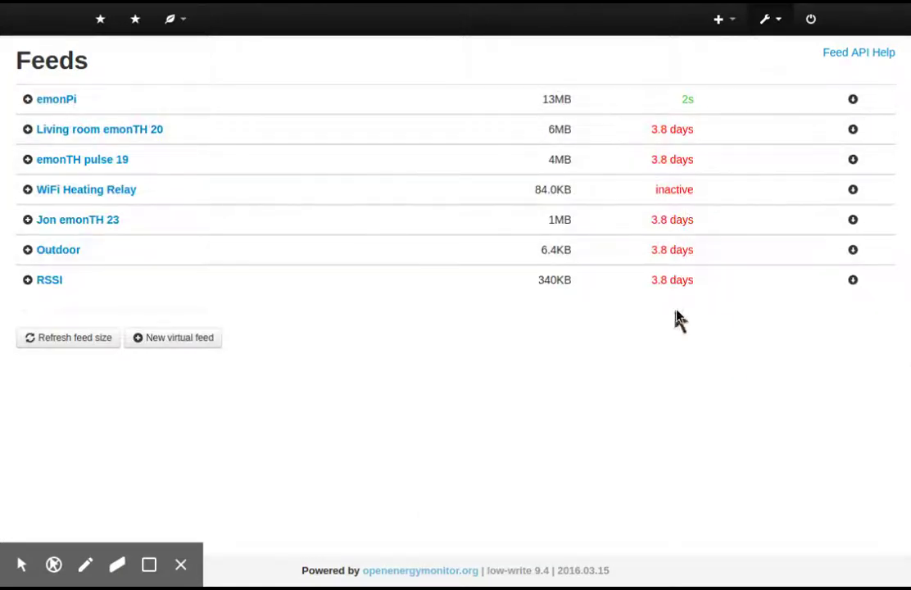
pyautogui.click(27, 100)
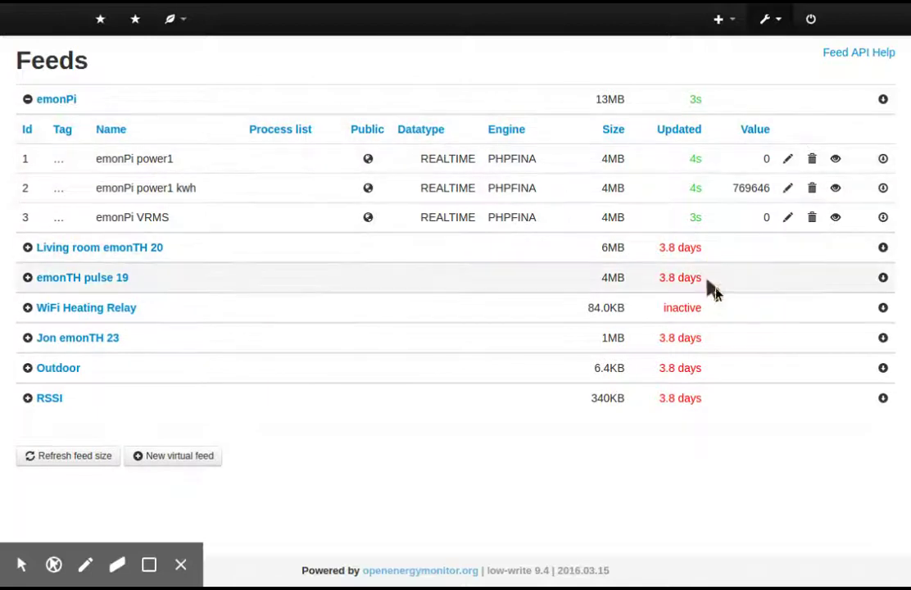
pyautogui.click(835, 158)
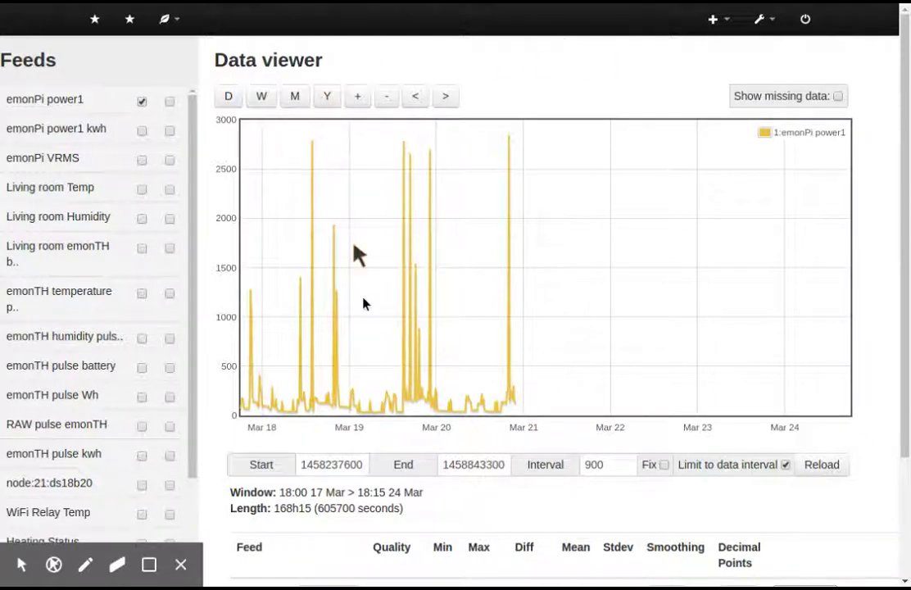
# Shift the graph back to Mar 15–21, plot Living room Temp on the right axis, then open the dashboard
pyautogui.click(419, 97)
pyautogui.click(419, 98)
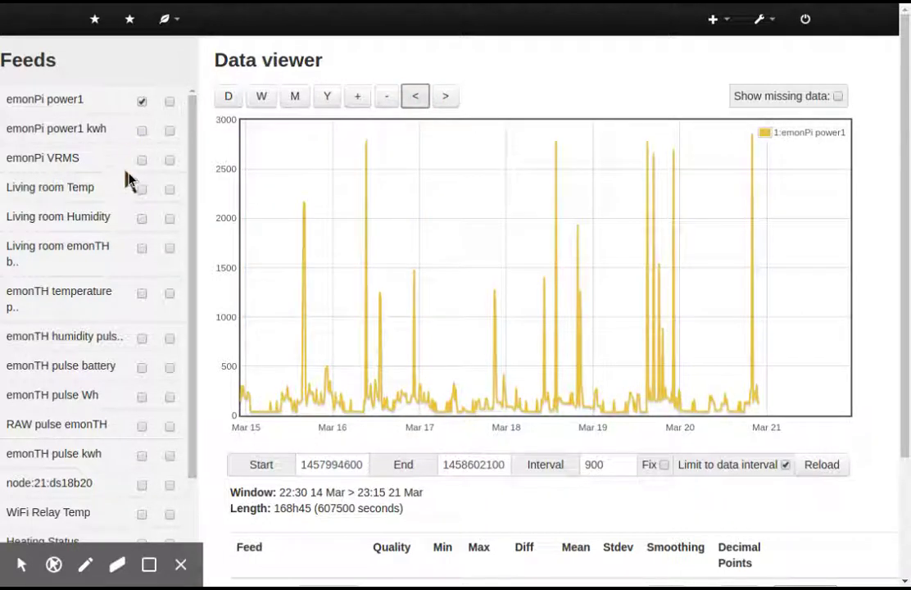
pyautogui.click(170, 190)
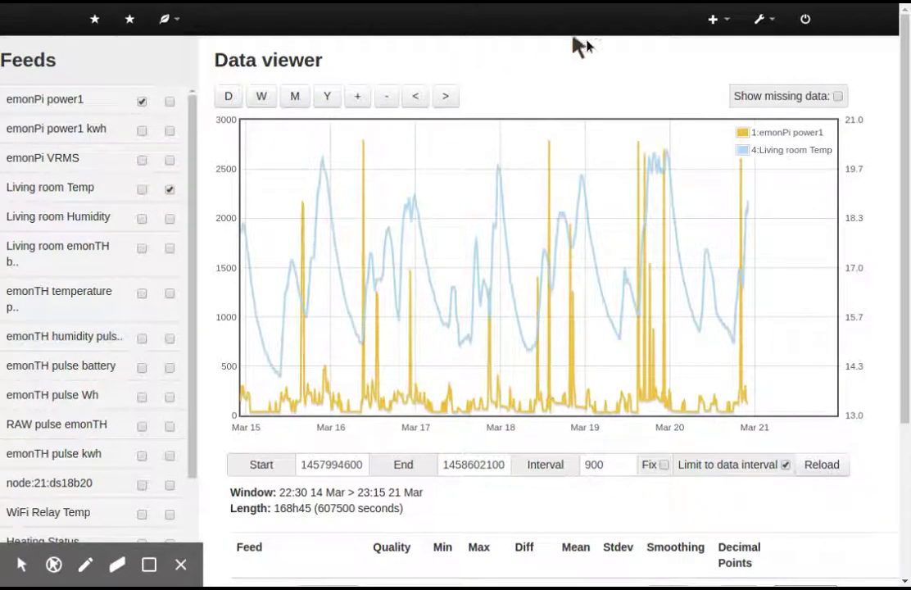
pyautogui.click(770, 28)
pyautogui.click(95, 23)
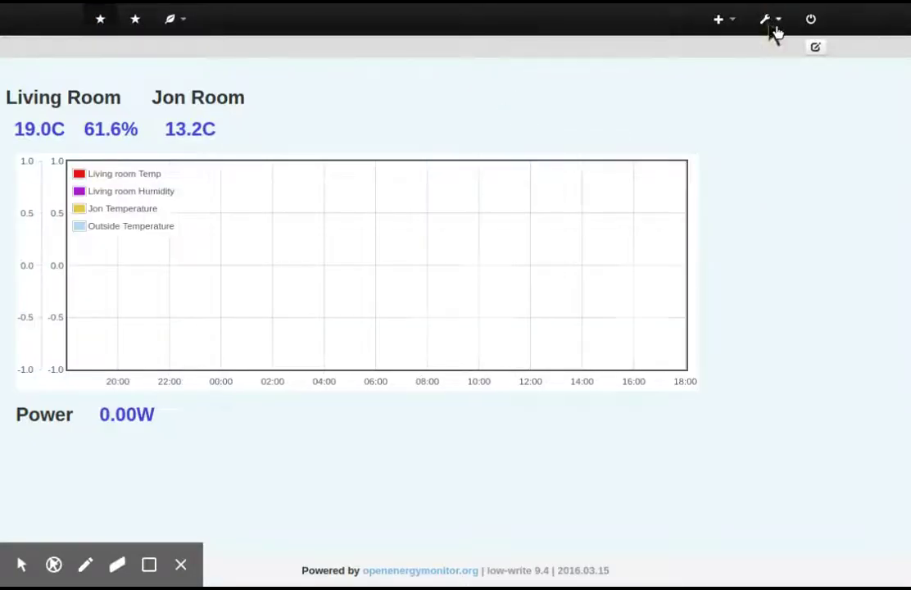
# Browse the Apps list, then return to the Feeds page listing the imported feeds
pyautogui.click(181, 20)
pyautogui.click(770, 20)
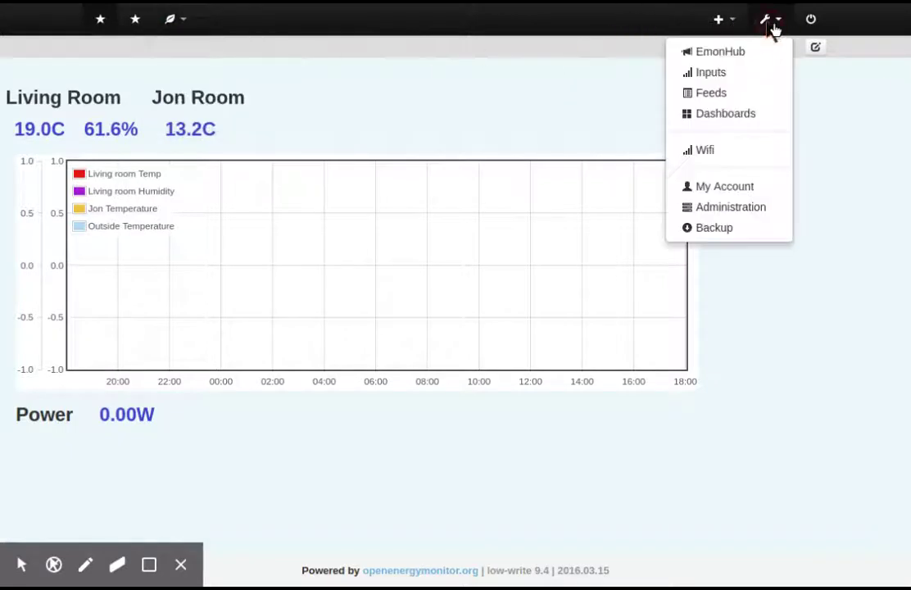
pyautogui.click(761, 92)
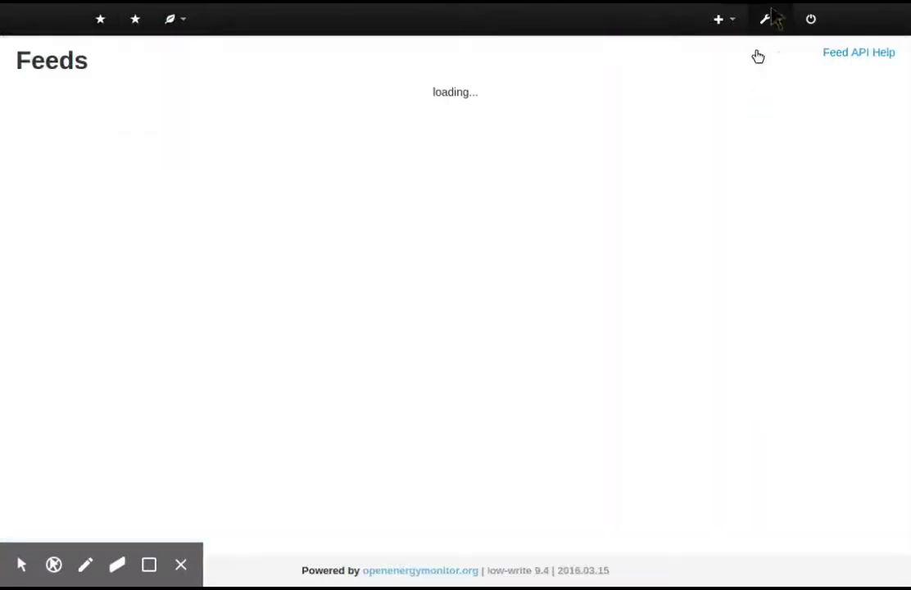